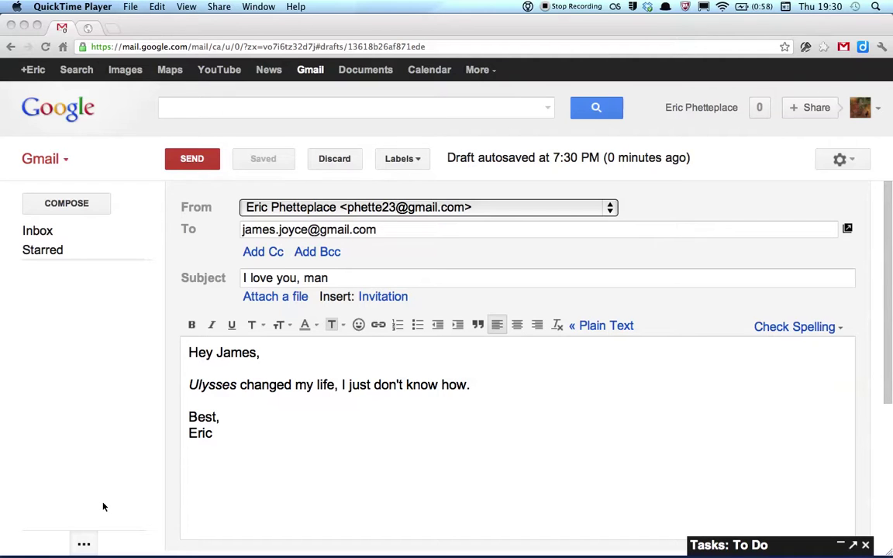
Place the caret after the draft's sign-off name, then load the saved signature.html page in a new tab.
{"action": "left_click", "coordinate": [247, 460]}
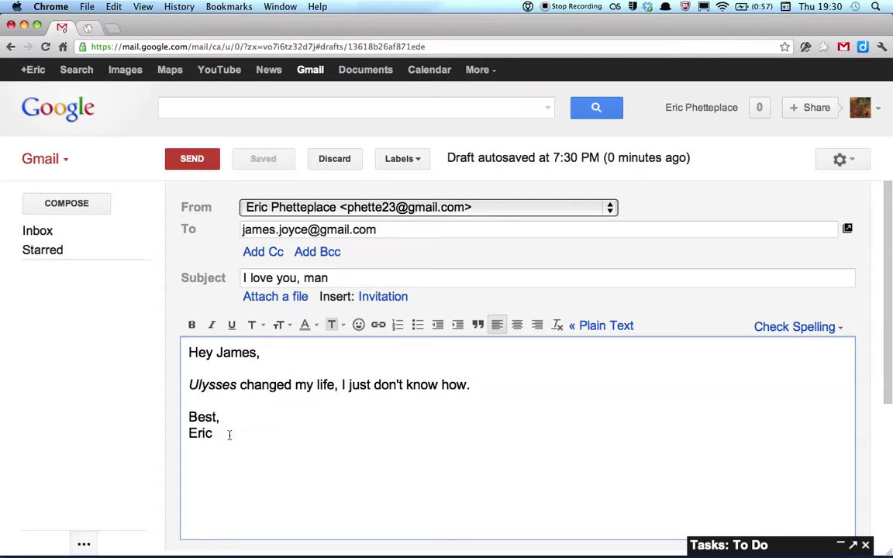
{"action": "left_click", "coordinate": [228, 433]}
{"action": "key", "text": "super+t"}
{"action": "type", "text": "signature"}
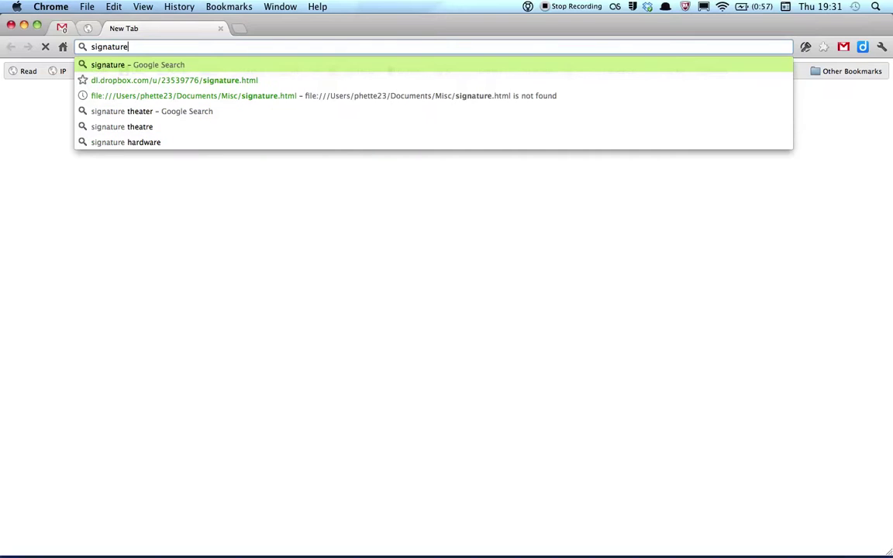
{"action": "key", "text": "Down"}
{"action": "key", "text": "Return"}
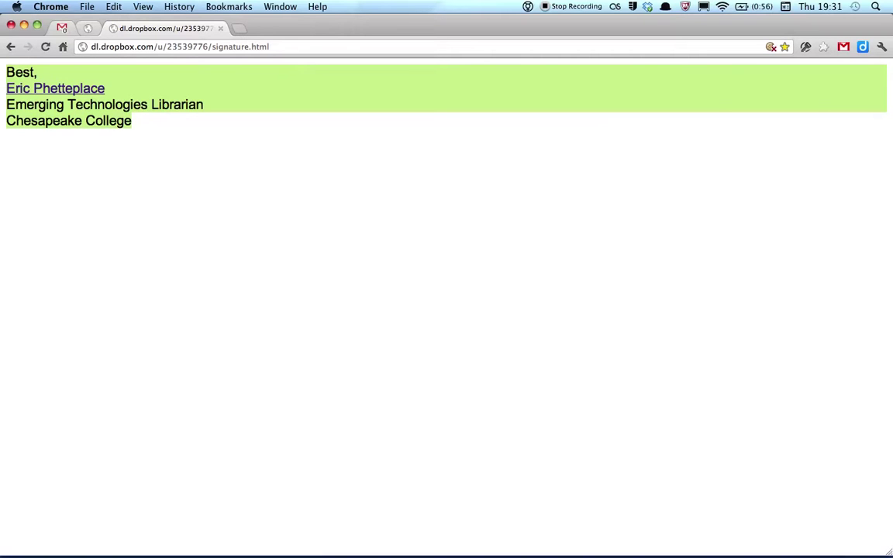
Close the signature page and paste the HTML signature over the draft's two-line sign-off.
{"action": "key", "text": "super+w"}
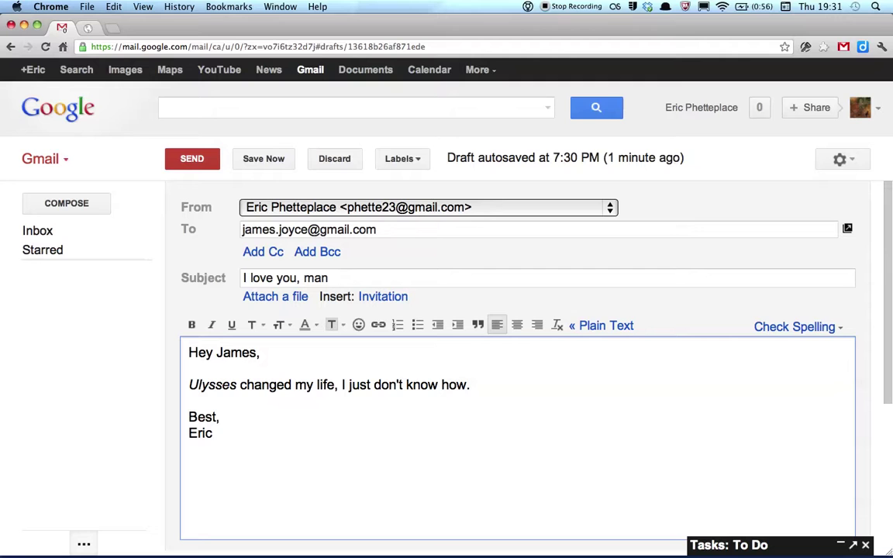
{"action": "left_click", "coordinate": [189, 417]}
{"action": "left_click_drag", "start_coordinate": [188, 416], "coordinate": [219, 435]}
{"action": "type", "text": "Best, Eric Phetteplace Emerging Technologies Librarian Chesapeake College"}
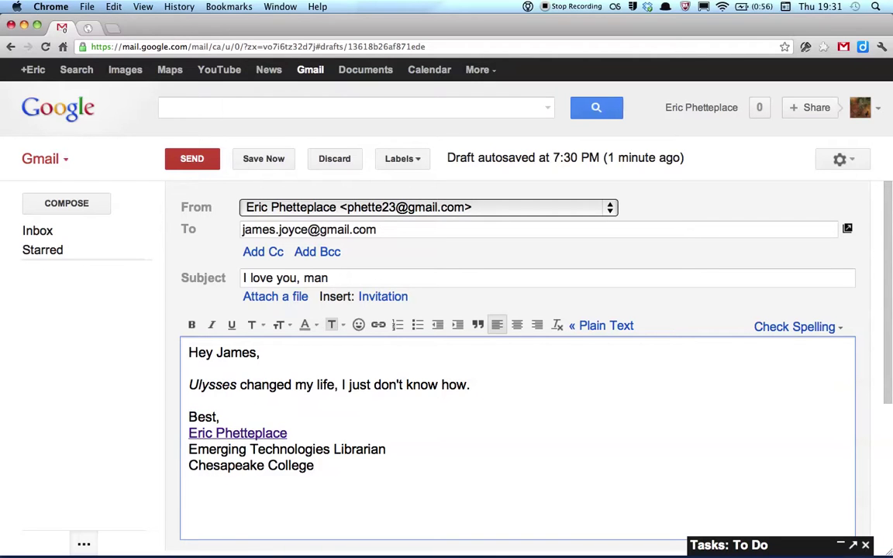
Check the other tab, remove the pasted signature, restore the sign-off to 'Eric', and call up Quicksilver.
{"action": "key", "text": "super+alt+Right"}
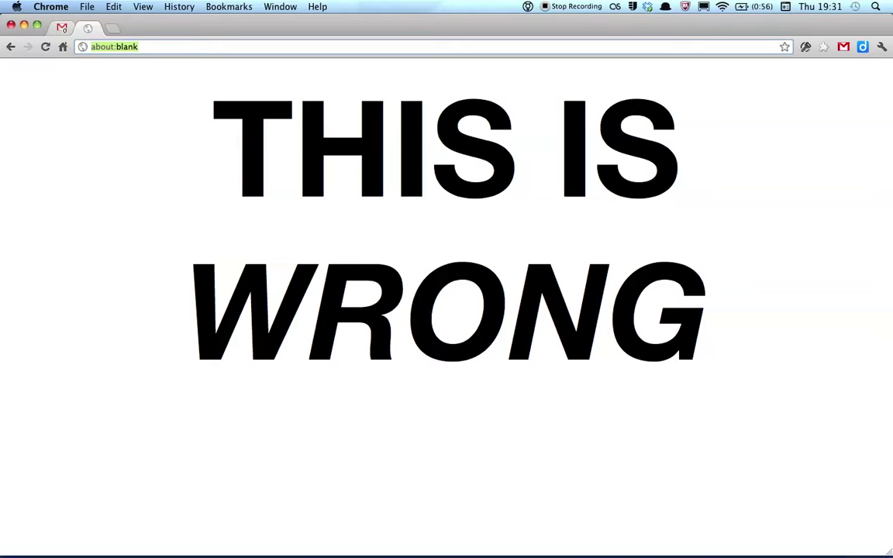
{"action": "key", "text": "ctrl+shift+Tab"}
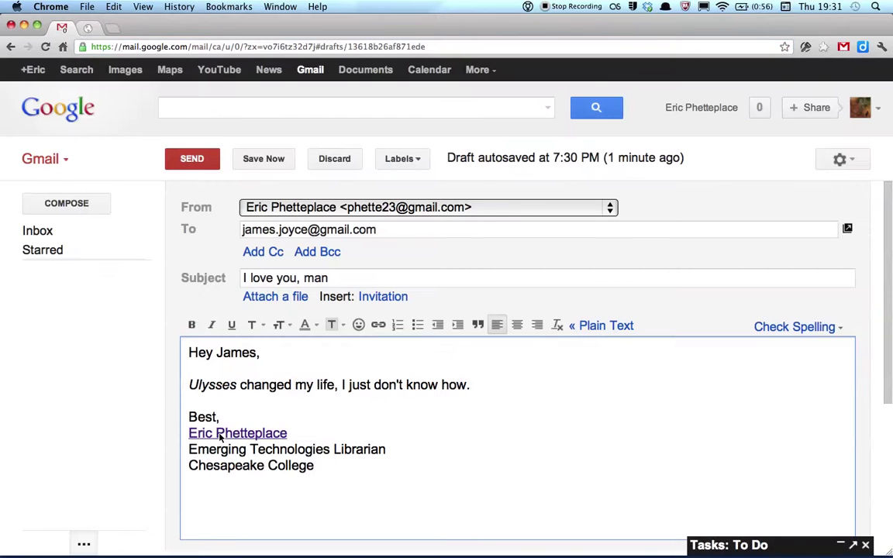
{"action": "key", "text": "super+shift+Down"}
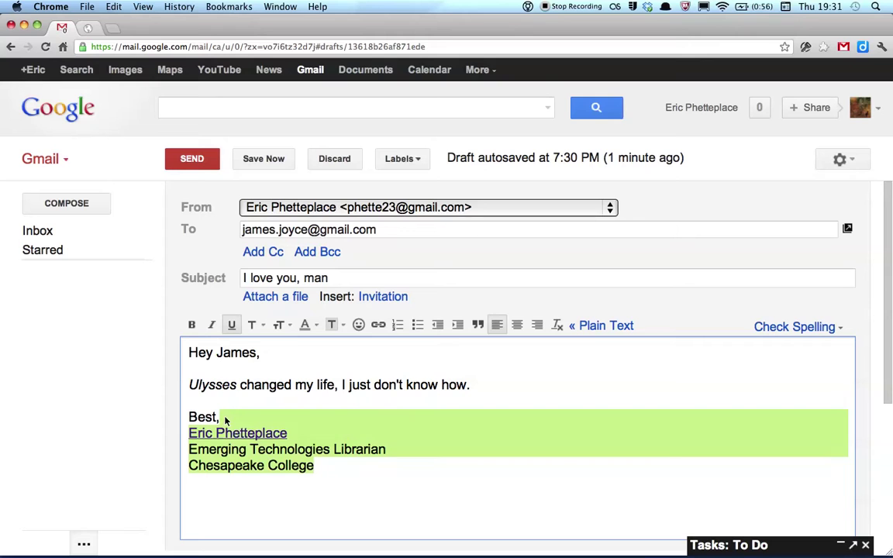
{"action": "key", "text": "BackSpace"}
{"action": "type", "text": "Eric"}
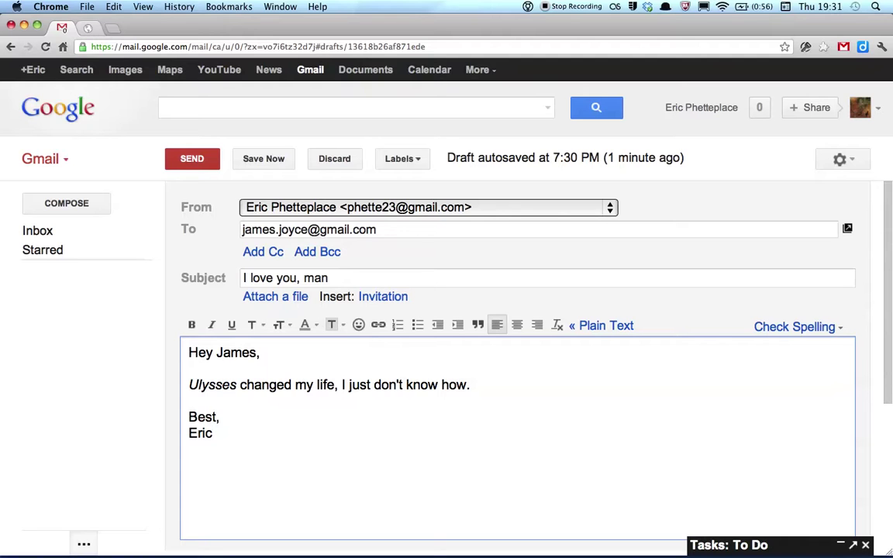
{"action": "key", "text": "ctrl+space"}
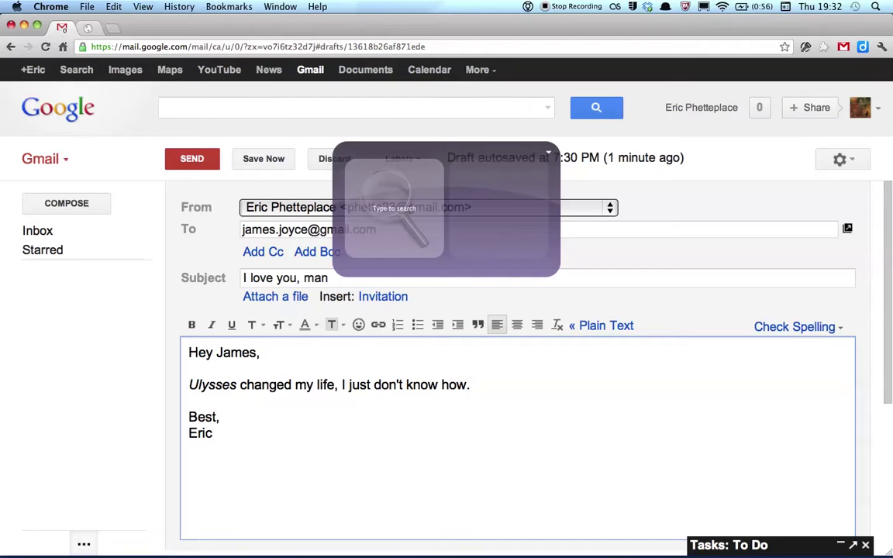
Dismiss and recall the Quicksilver launcher, then open Quicksilver Preferences with Cmd+comma.
{"action": "key", "text": "Escape"}
{"action": "key", "text": "super+space"}
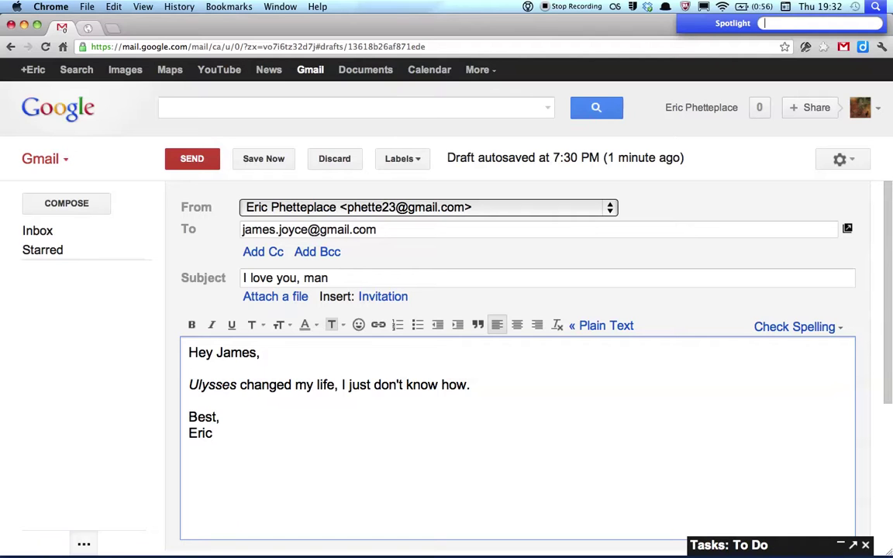
{"action": "key", "text": "ctrl+space"}
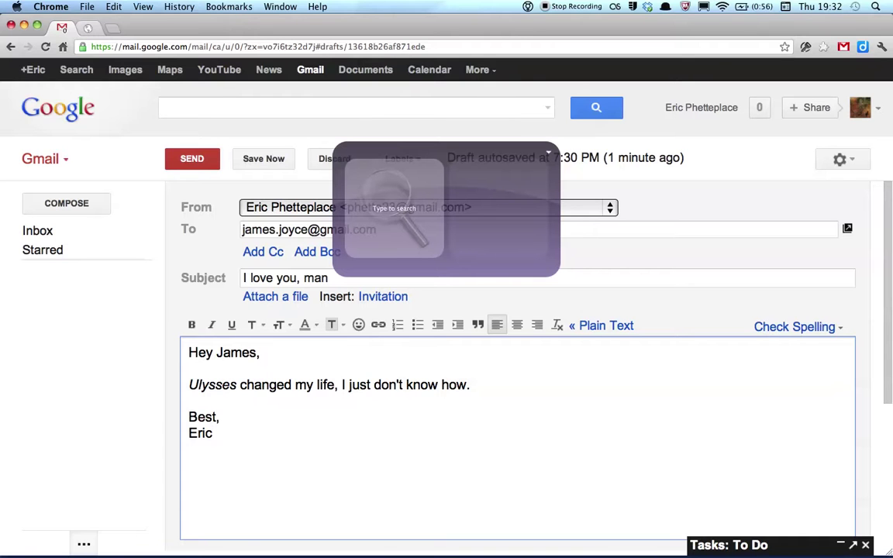
{"action": "key", "text": "super+comma"}
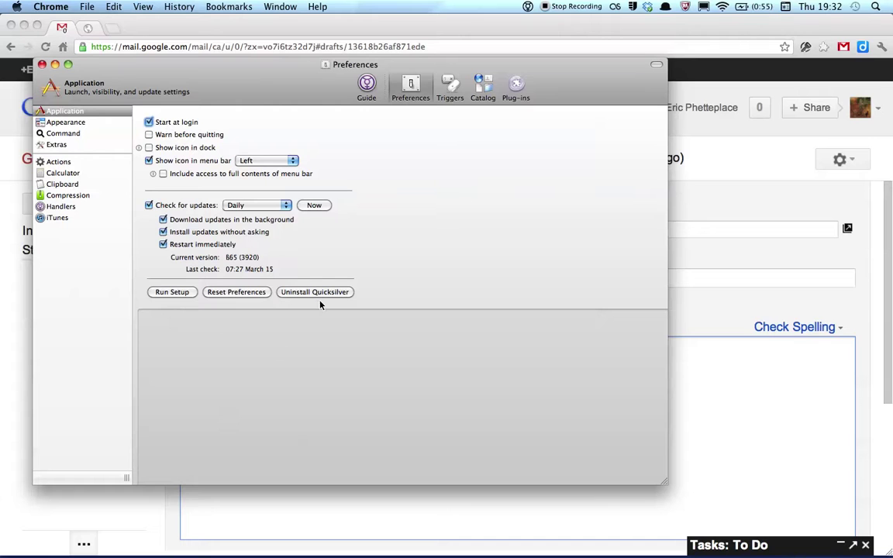
In Triggers, add a custom trigger using the pasted HTML Data item with the Copy to Clipboard action, and save it.
{"action": "left_click", "coordinate": [454, 86]}
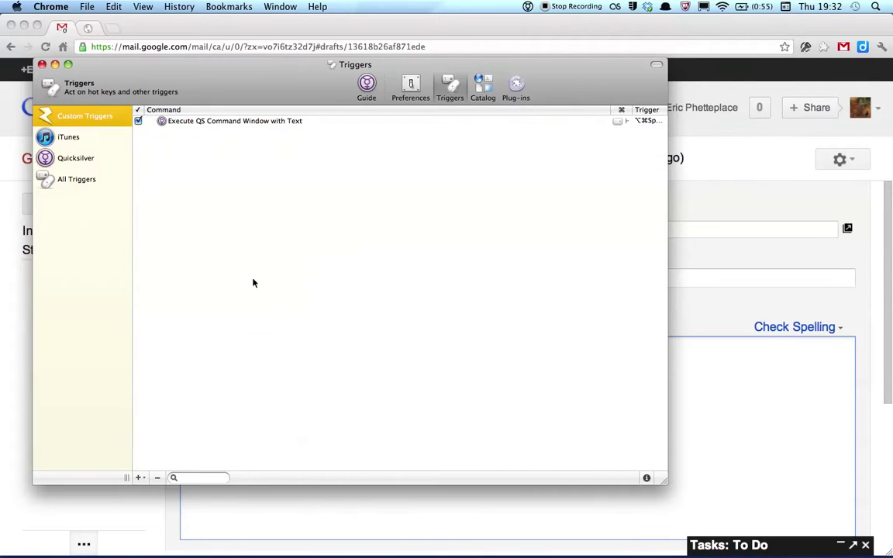
{"action": "left_click", "coordinate": [140, 478]}
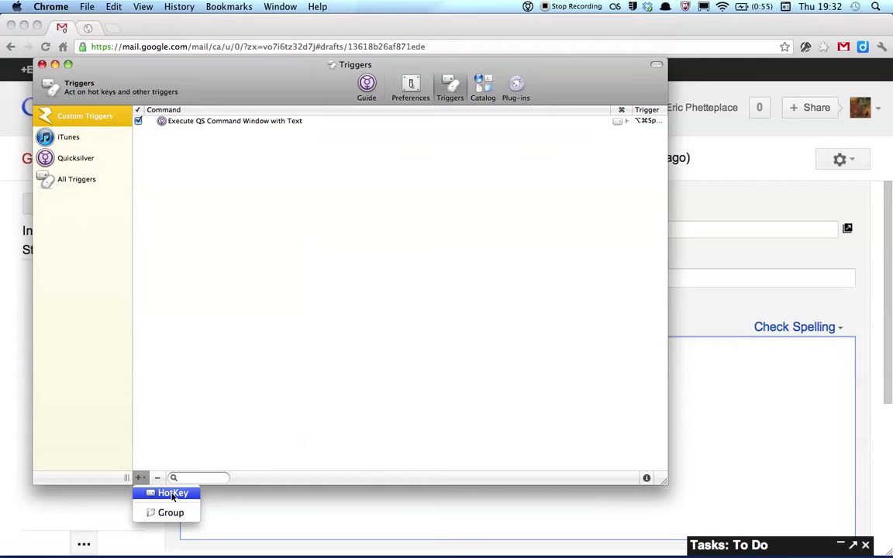
{"action": "left_click", "coordinate": [173, 493]}
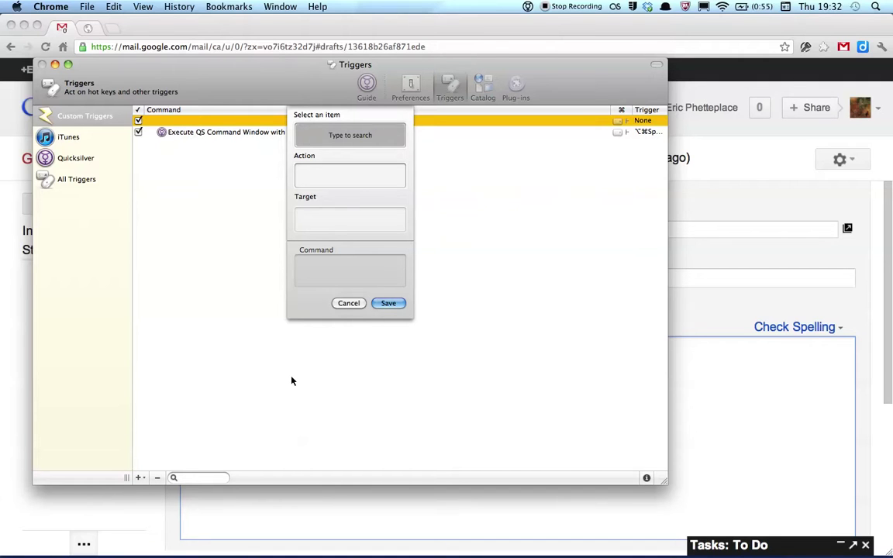
{"action": "key", "text": "super+v"}
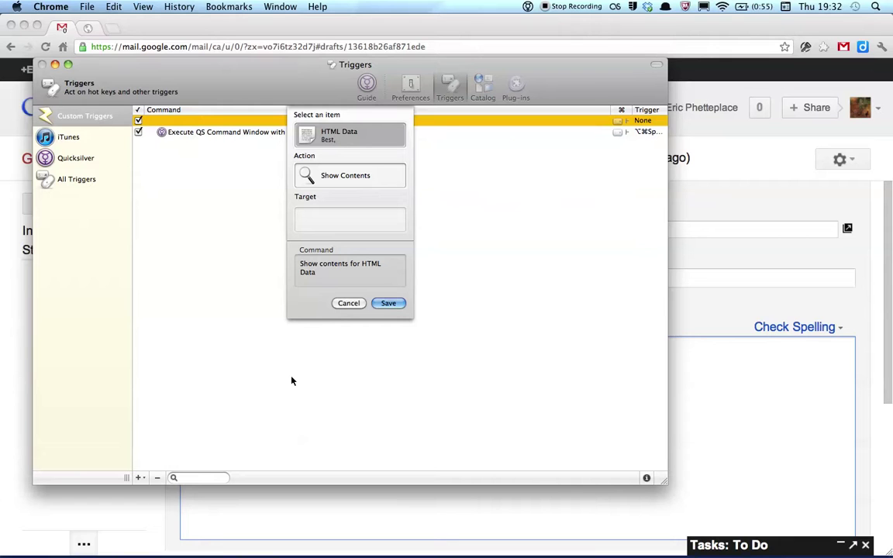
{"action": "key", "text": "Tab"}
{"action": "type", "text": "copy"}
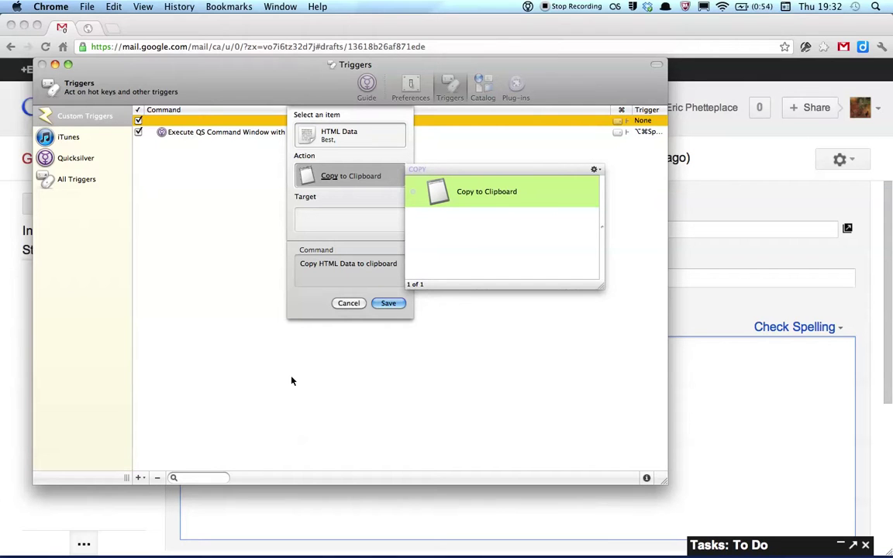
{"action": "left_click", "coordinate": [390, 303]}
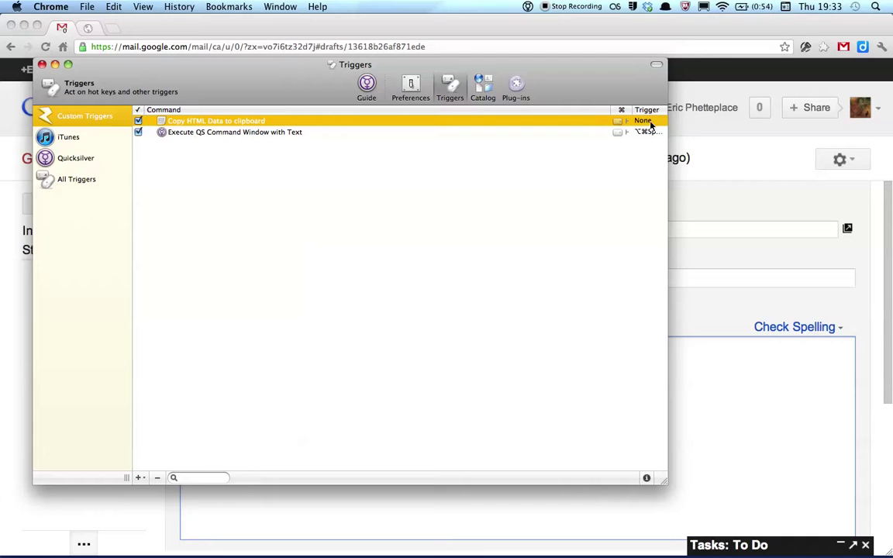
Assign the trigger hot key ⌥⇧S and set its scope to Enabled in all applications.
{"action": "double_click", "coordinate": [645, 124]}
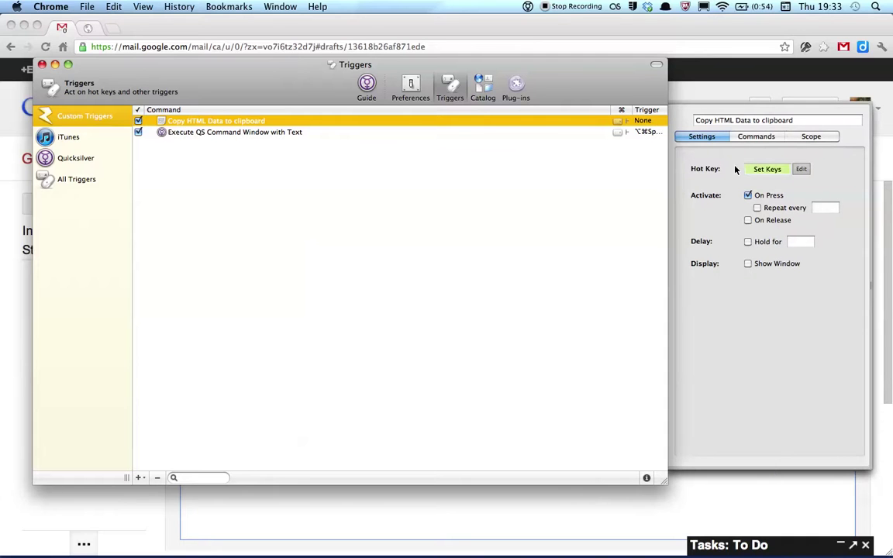
{"action": "key", "text": "alt+shift+s"}
{"action": "left_click", "coordinate": [811, 137]}
{"action": "left_click", "coordinate": [776, 160]}
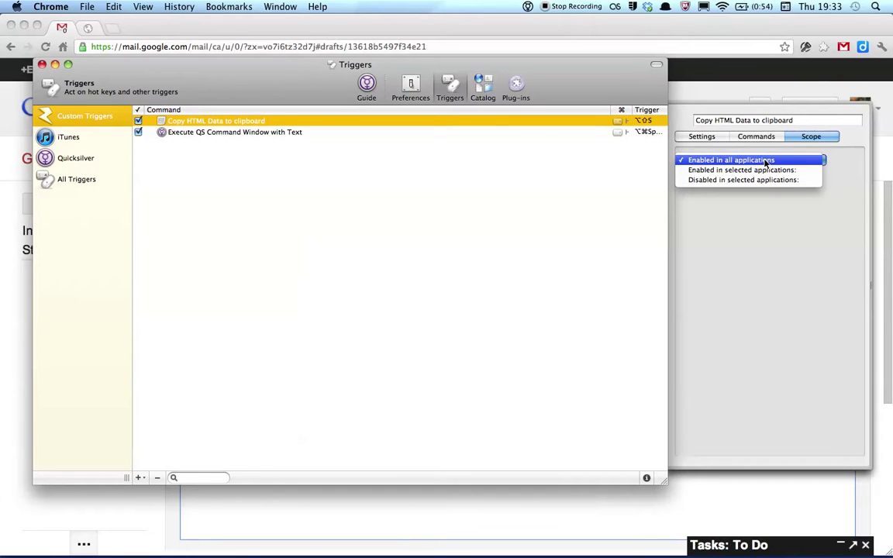
{"action": "left_click", "coordinate": [765, 160]}
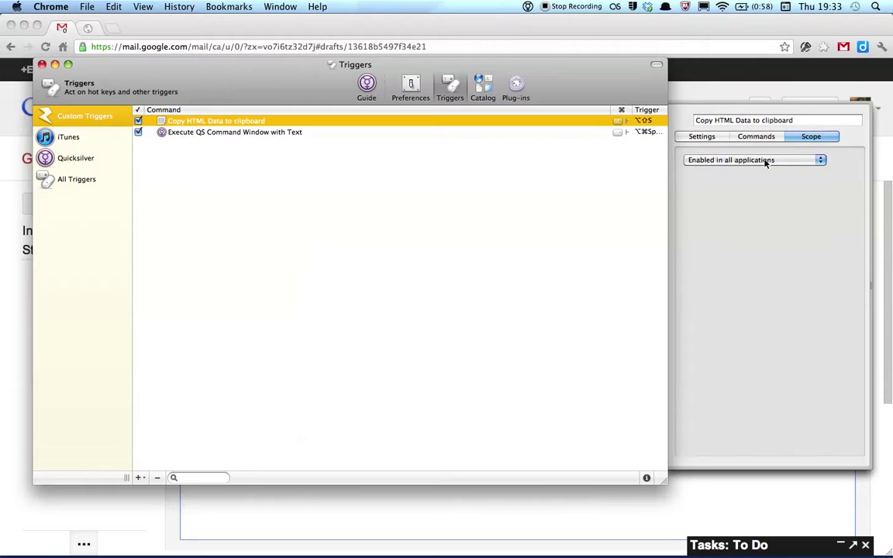
Re-record the ⌥⇧S hot key, then deselect and reselect the trigger to confirm it.
{"action": "left_click", "coordinate": [709, 140]}
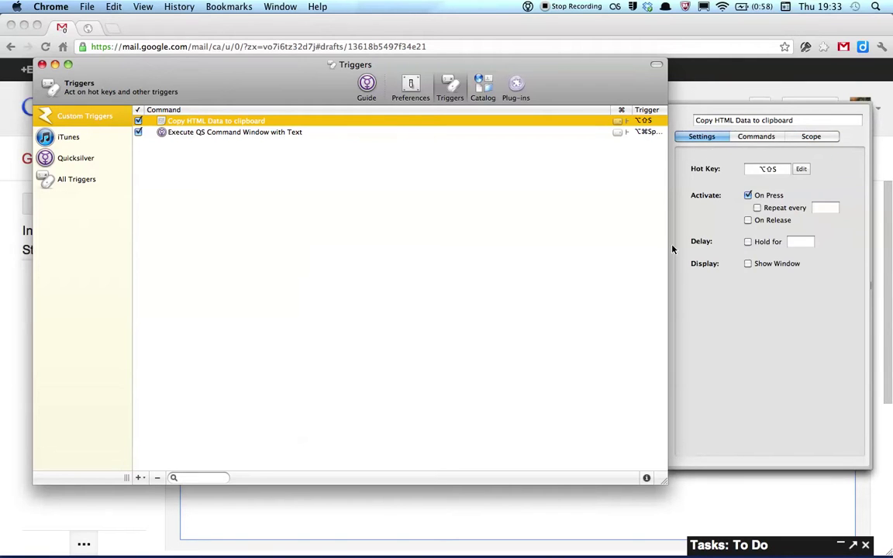
{"action": "left_click", "coordinate": [765, 168]}
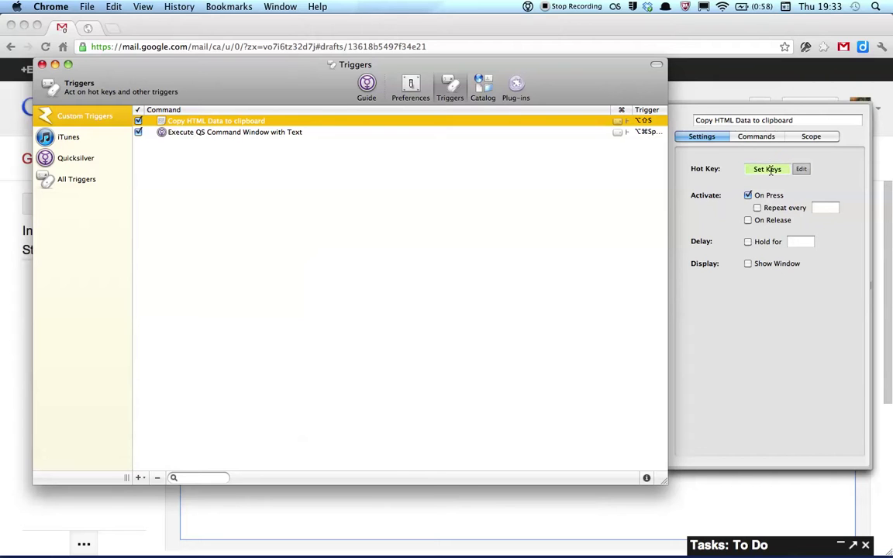
{"action": "key", "text": "alt+shift+s"}
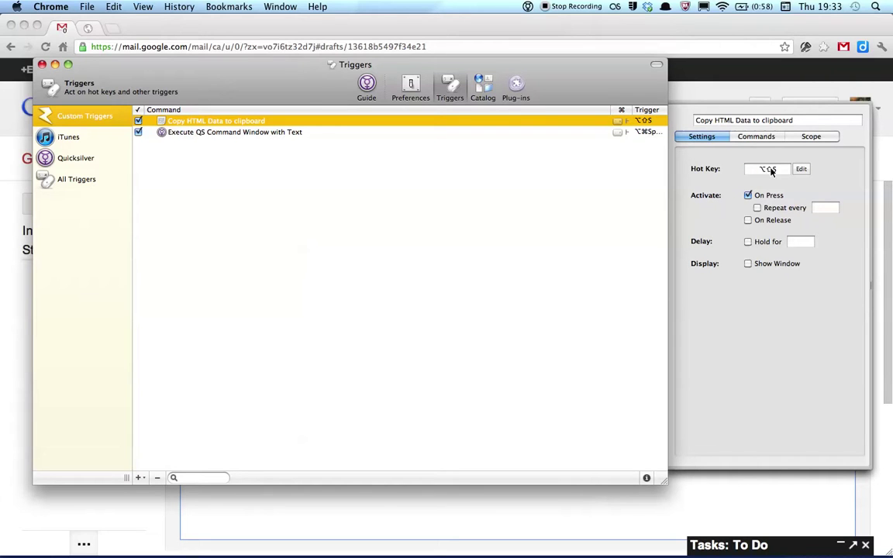
{"action": "left_click", "coordinate": [524, 177]}
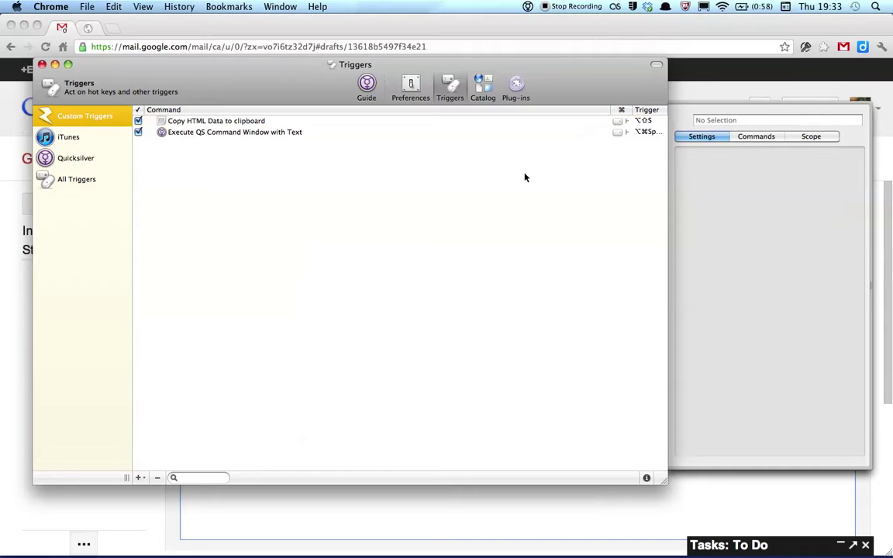
{"action": "left_click", "coordinate": [277, 120]}
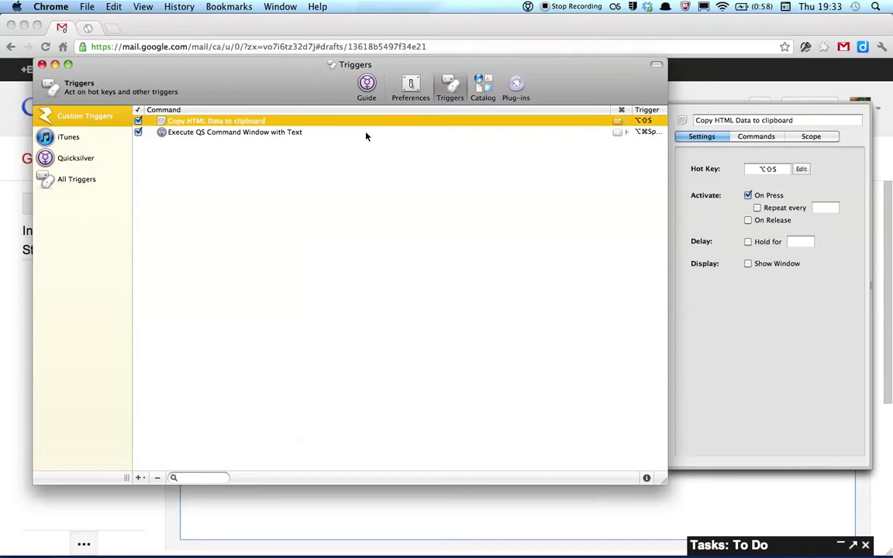
{"action": "left_click", "coordinate": [359, 290]}
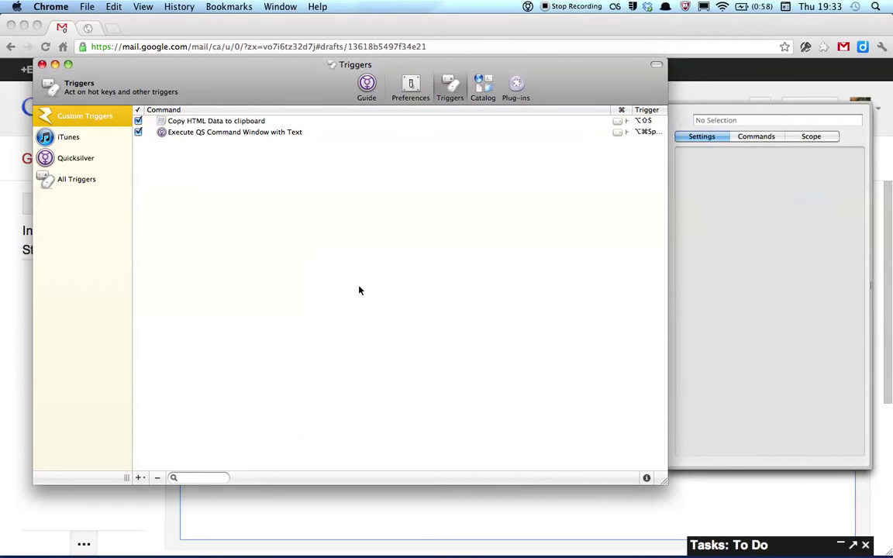
Close the Triggers window, delete the draft's old sign-off lines, and paste the four-line HTML signature.
{"action": "left_click", "coordinate": [43, 65]}
{"action": "left_click", "coordinate": [241, 434]}
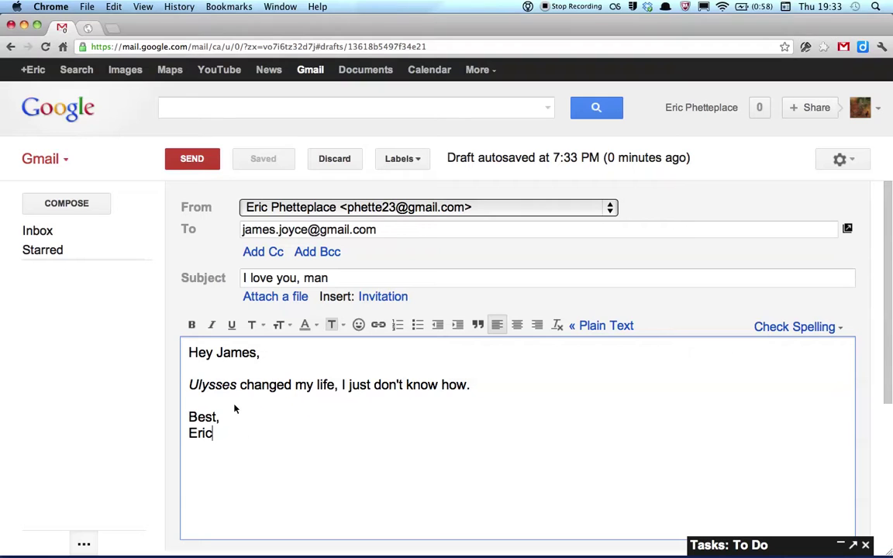
{"action": "triple_click", "coordinate": [192, 417]}
{"action": "type", "text": "asd"}
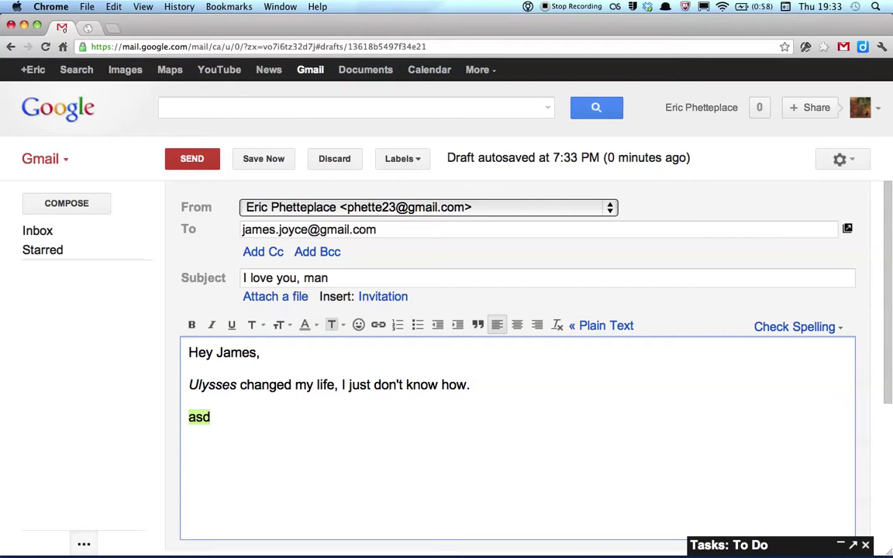
{"action": "type", "text": "asdasdasdasd"}
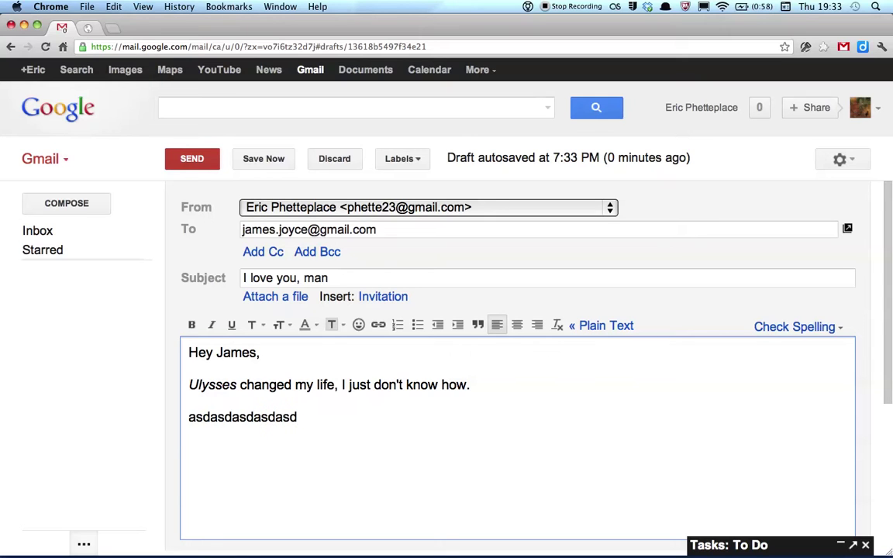
{"action": "key", "text": "shift+Home"}
{"action": "key", "text": "BackSpace"}
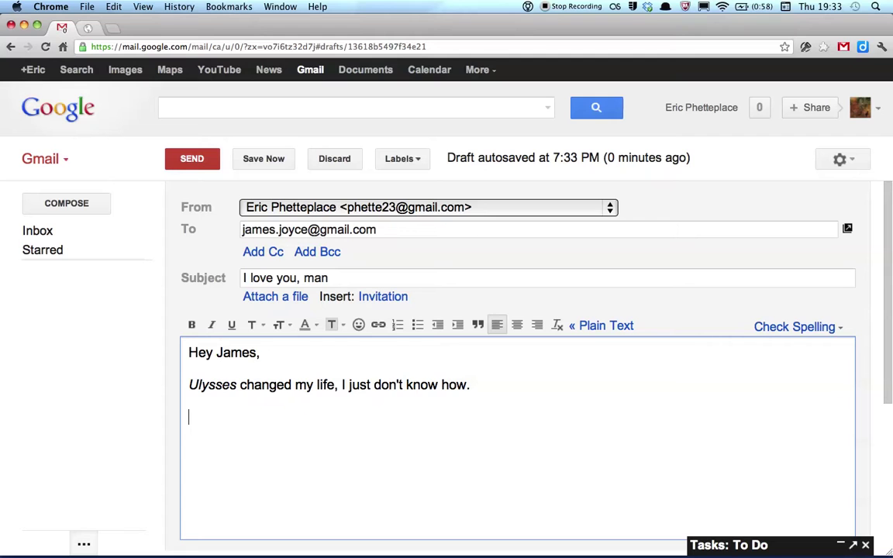
{"action": "key", "text": "super+v"}
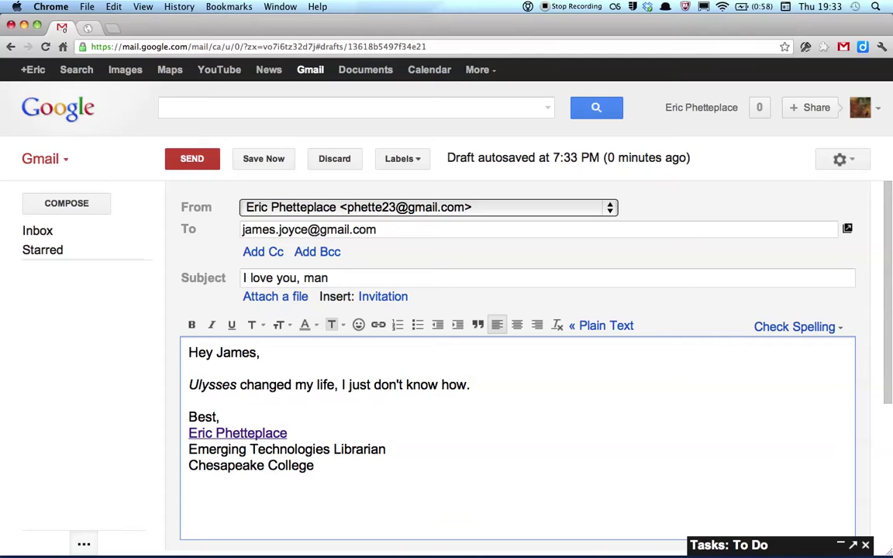